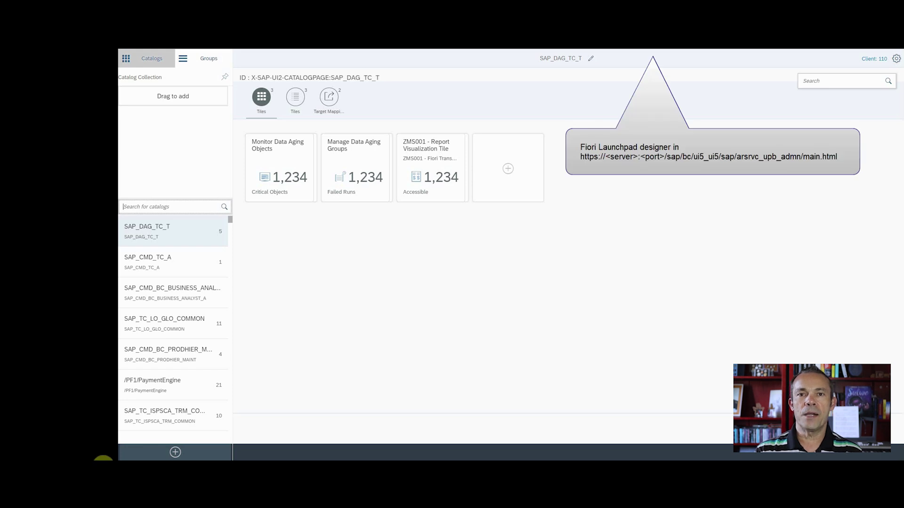
- Search the catalogs for query design and open the Analytics - Query Design catalog
type("cuery design")
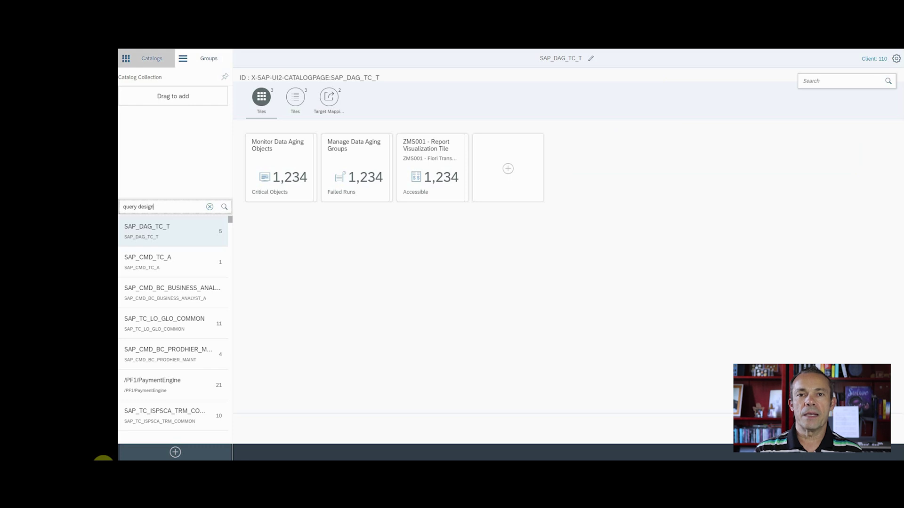
left_click(223, 207)
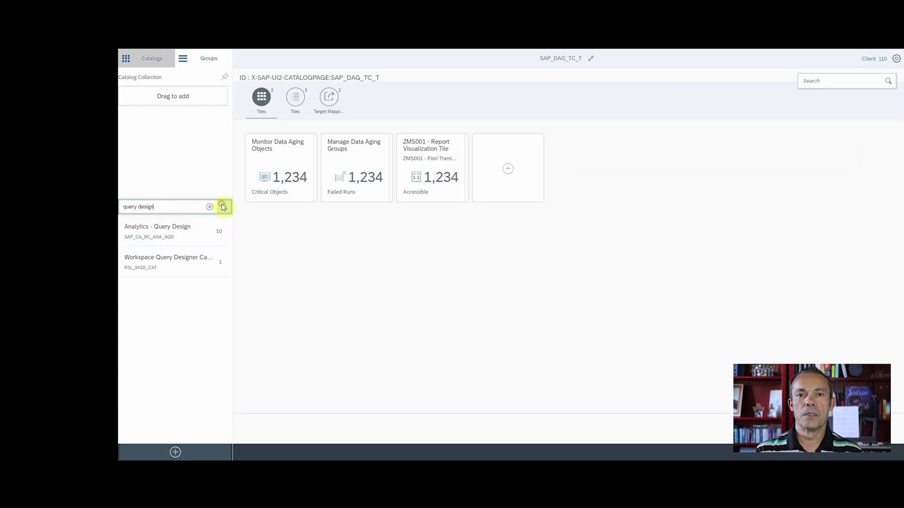
left_click(180, 239)
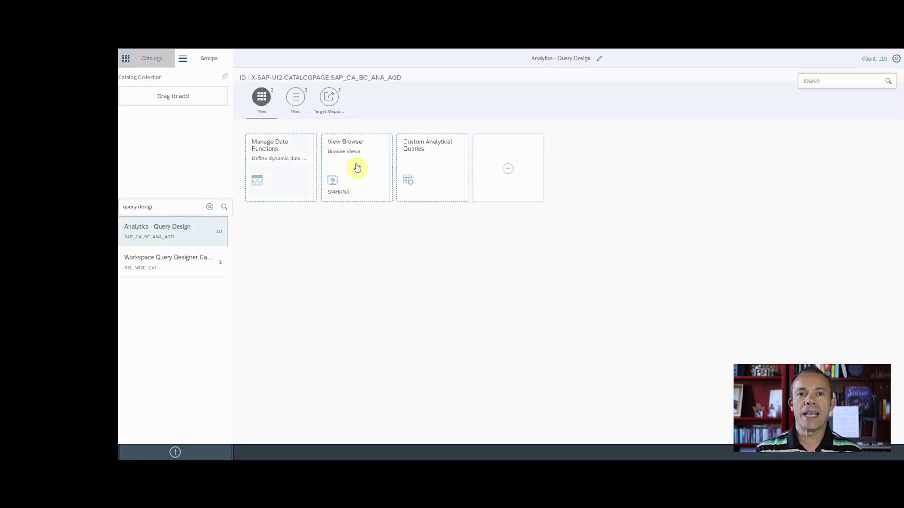
- Create an App Launcher – Dynamic tile titled 'Custom Monitoring and Error Handling (AIF)', subtitle 'Error Handling'
left_click(506, 171)
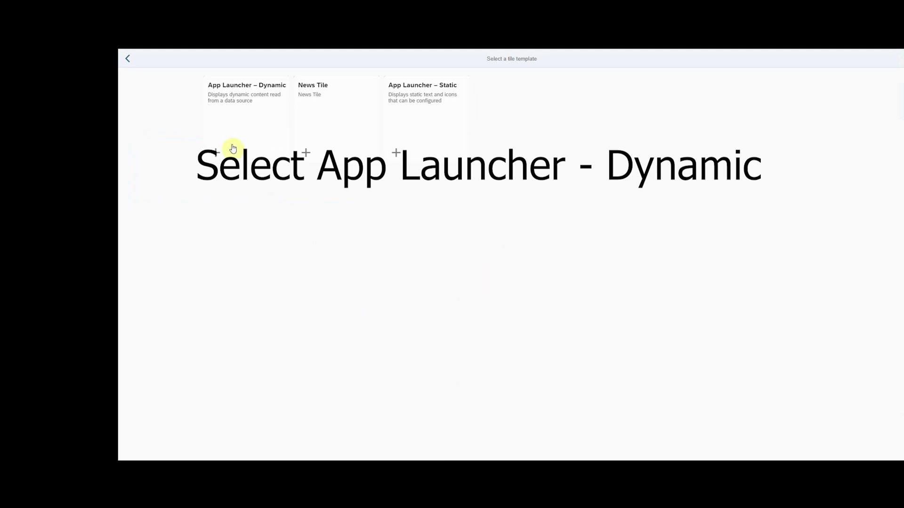
left_click(218, 154)
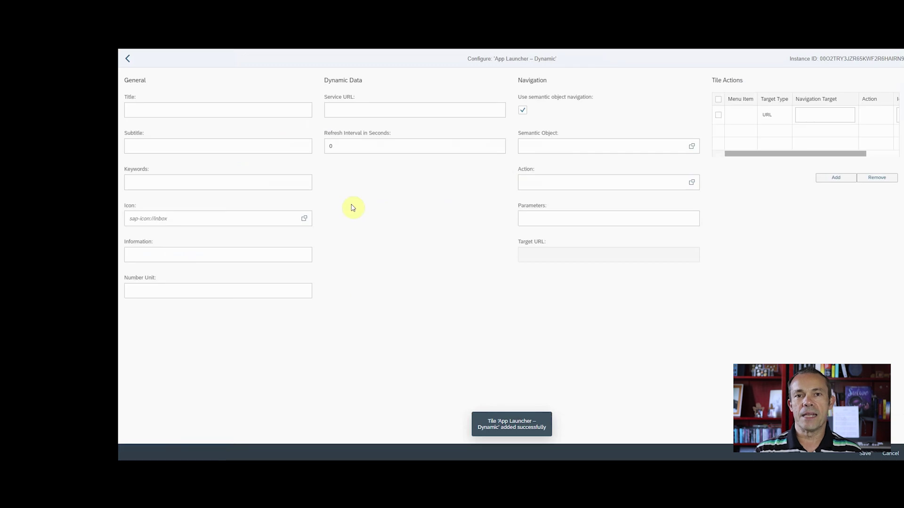
left_click(222, 107)
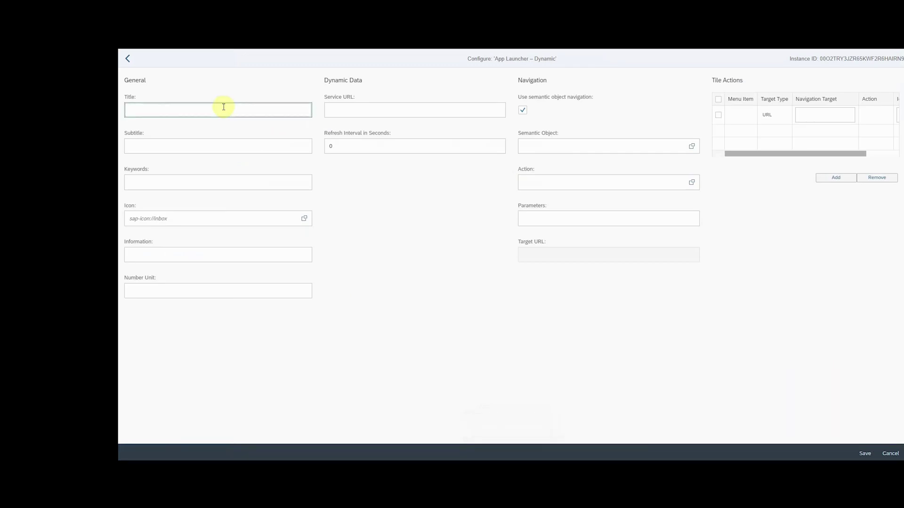
type("Cu")
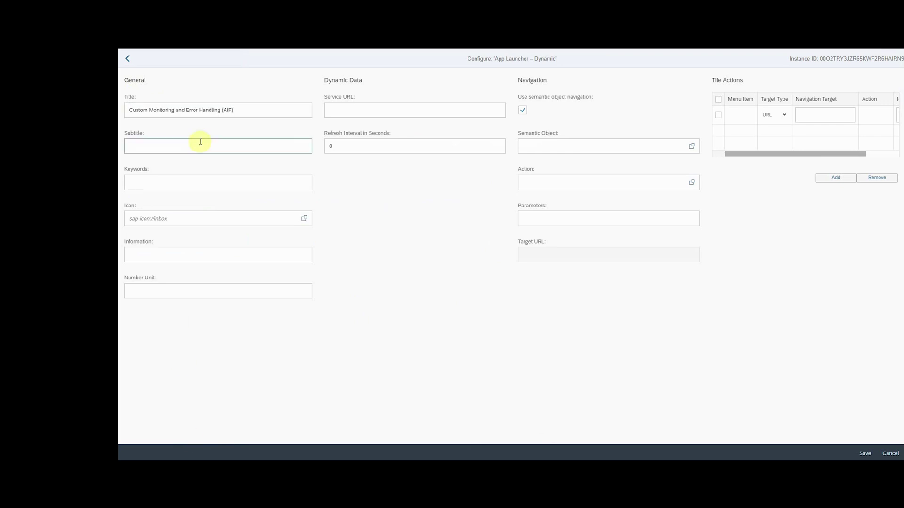
left_click(198, 143)
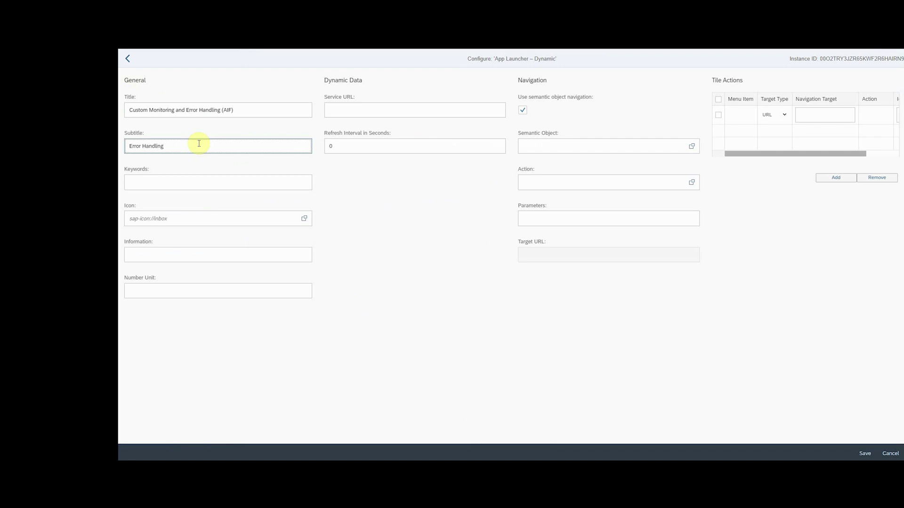
- Set navigation to semantic object ASemanticObject, action Open_AIF_ERR, parameter sap-ui-tech-hint=GUI
left_click(468, 146)
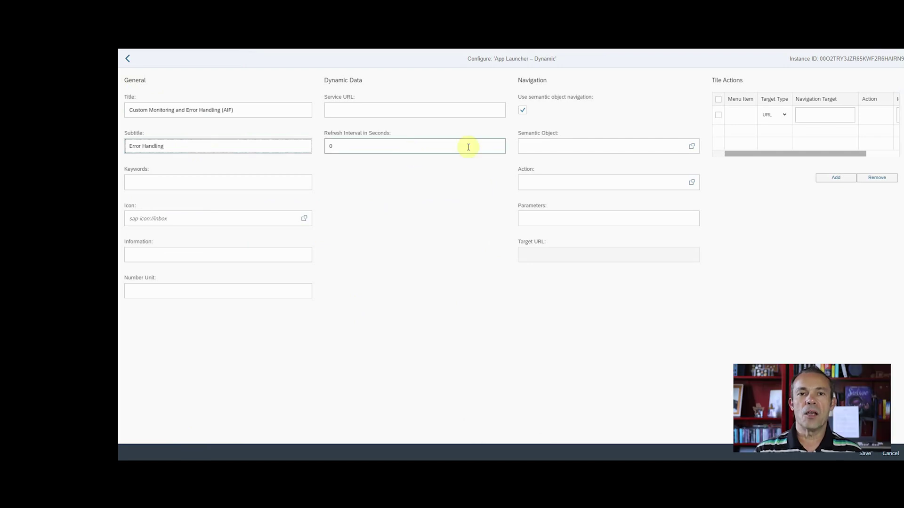
left_click(533, 146)
type("ASemanticO")
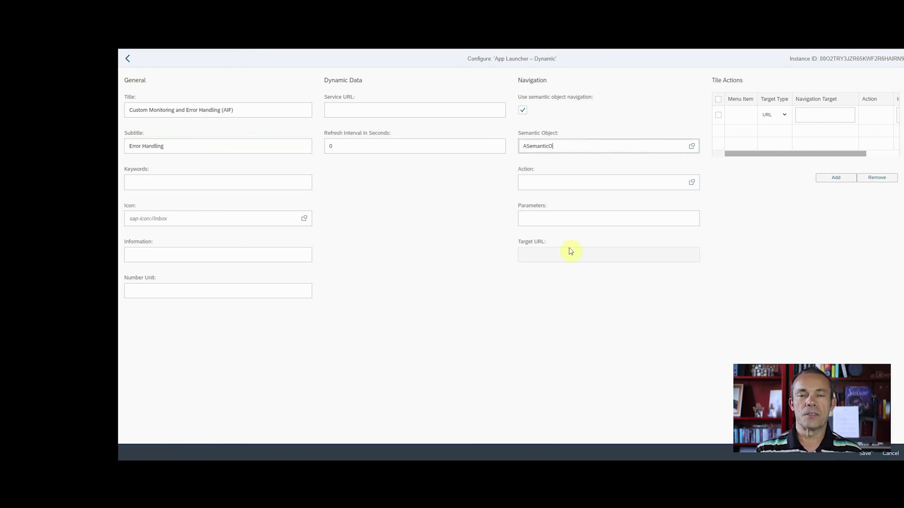
type("bject")
left_click(545, 179)
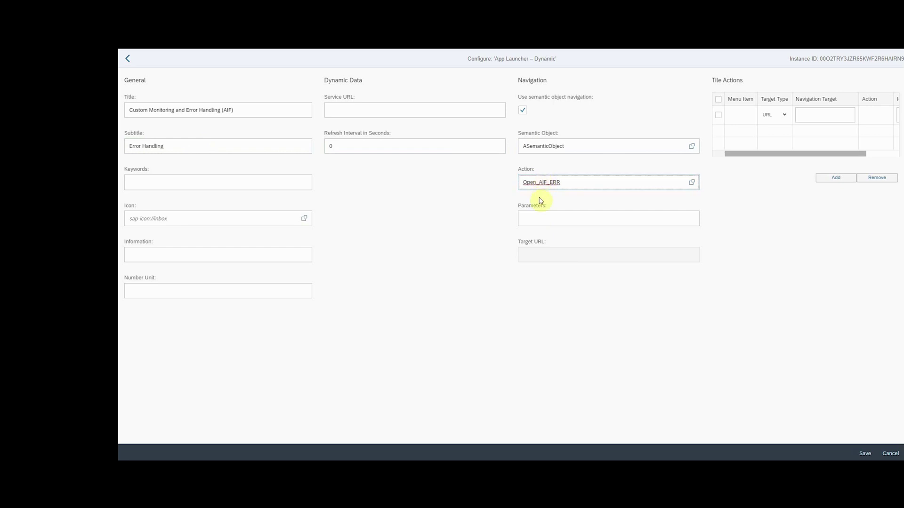
left_click(533, 218)
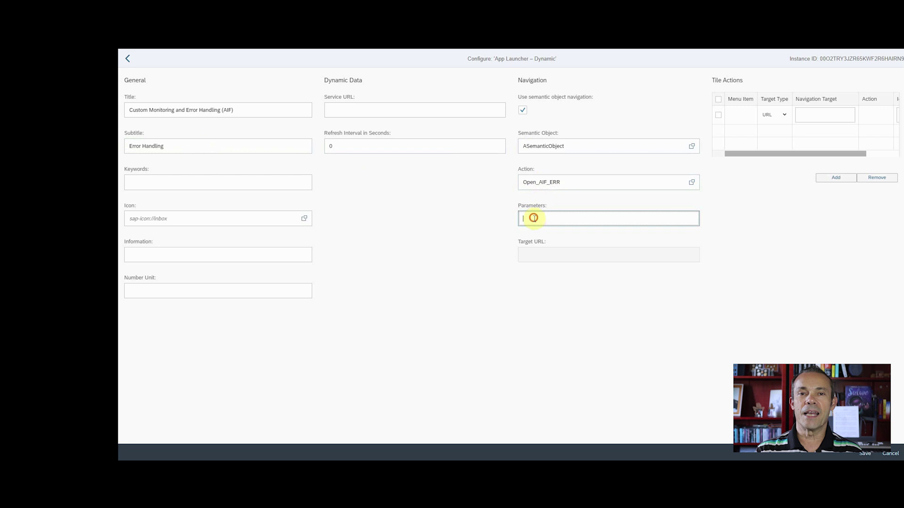
type("sa")
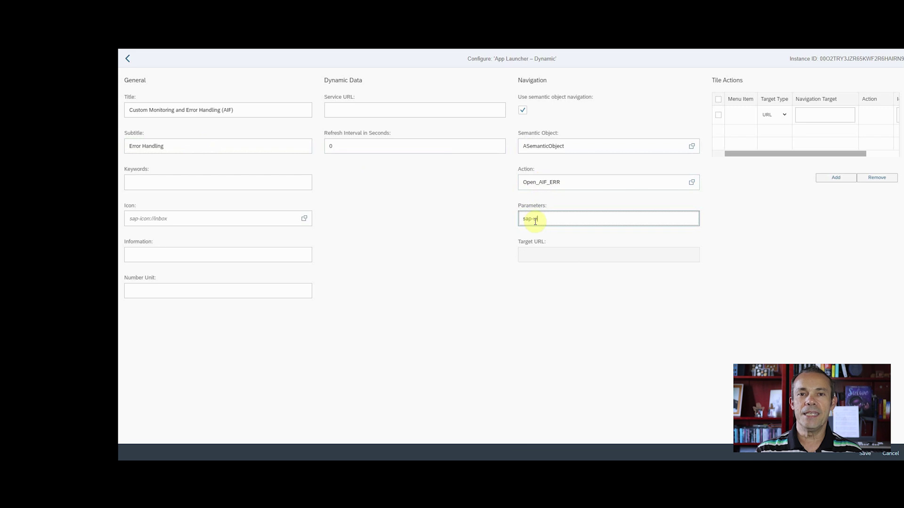
type("p-ui-tech-")
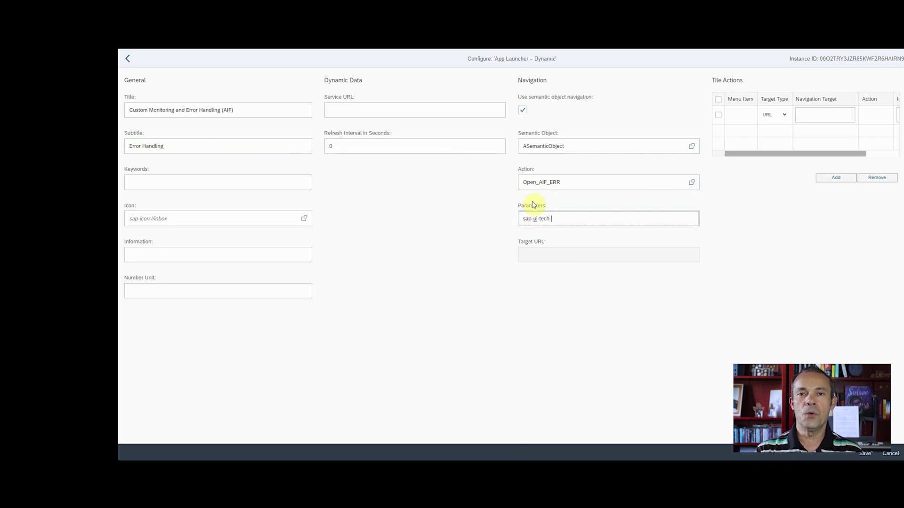
type("hint")
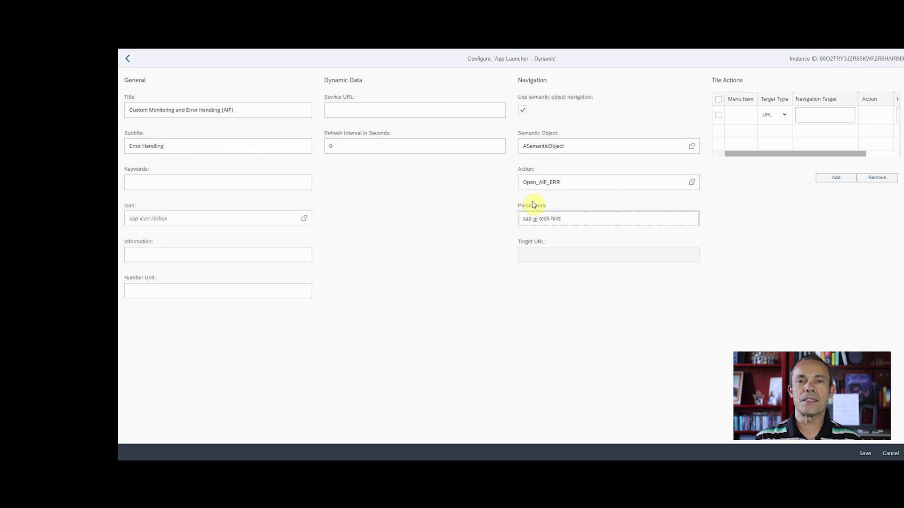
type("=GUI")
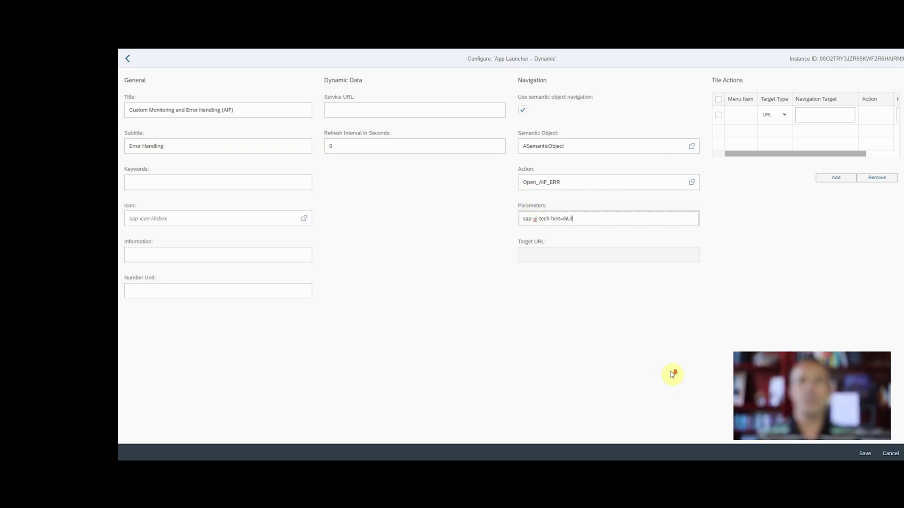
- Save the tile and create a new target mapping in the catalog's Target Mapping view
left_click(866, 454)
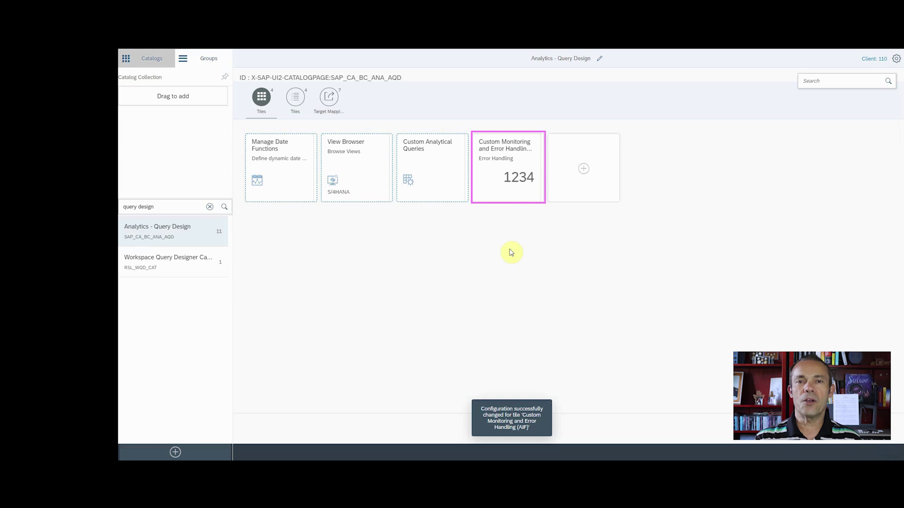
left_click(333, 101)
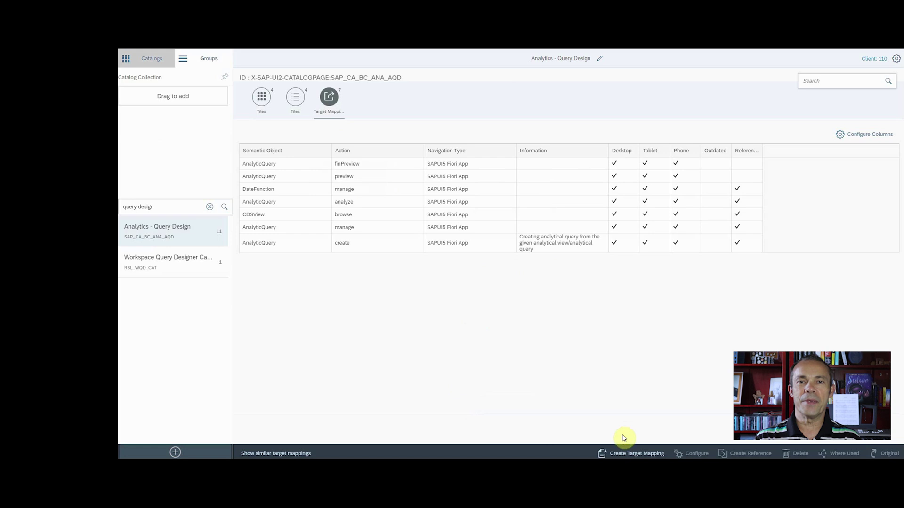
left_click(621, 452)
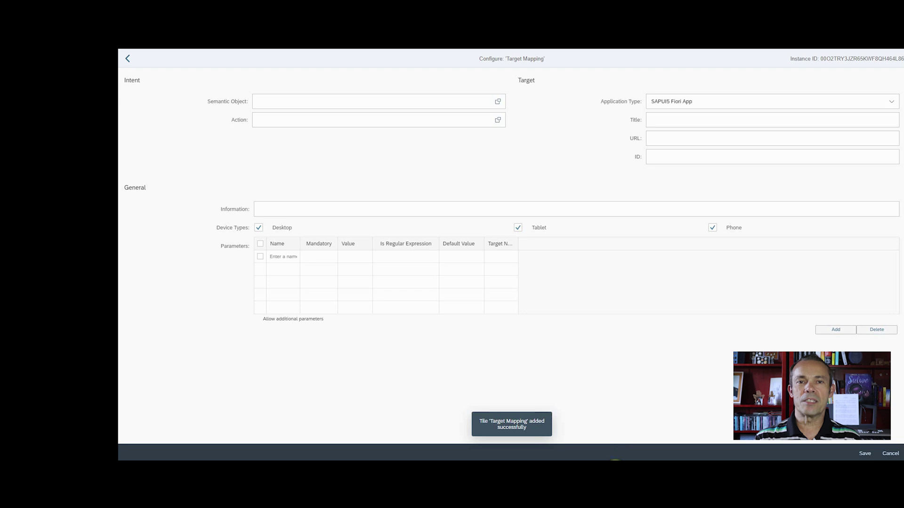
- Set the mapping to ASemanticObject / Open_AIF_ERR with application type Transaction
left_click(468, 108)
type("ASemanticObject")
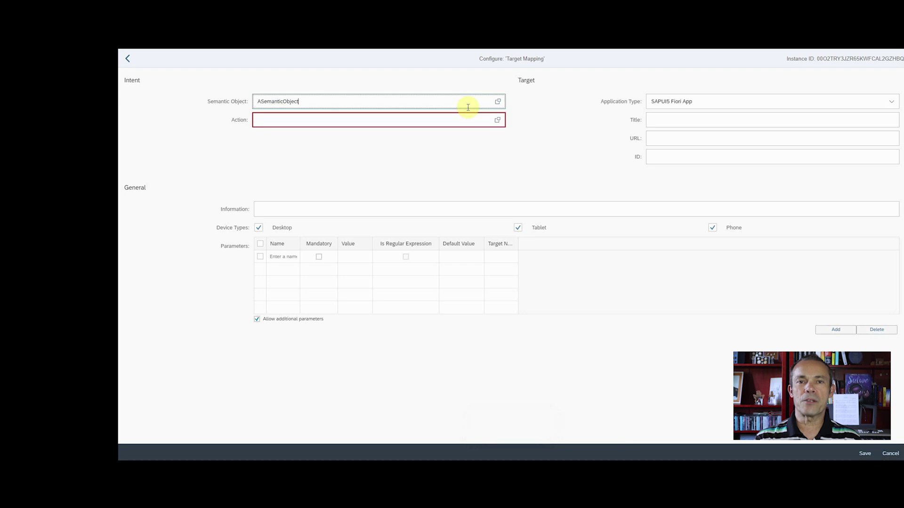
left_click(282, 120)
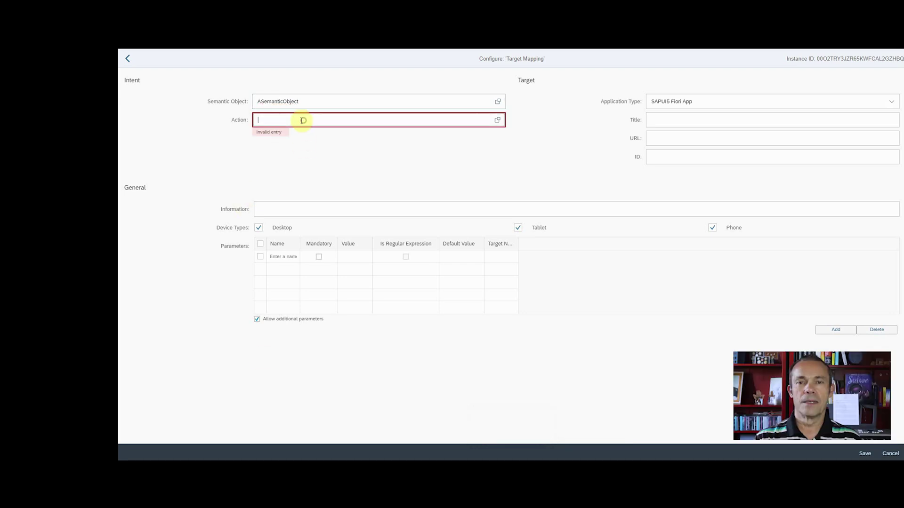
type("Open_AIF_ERR")
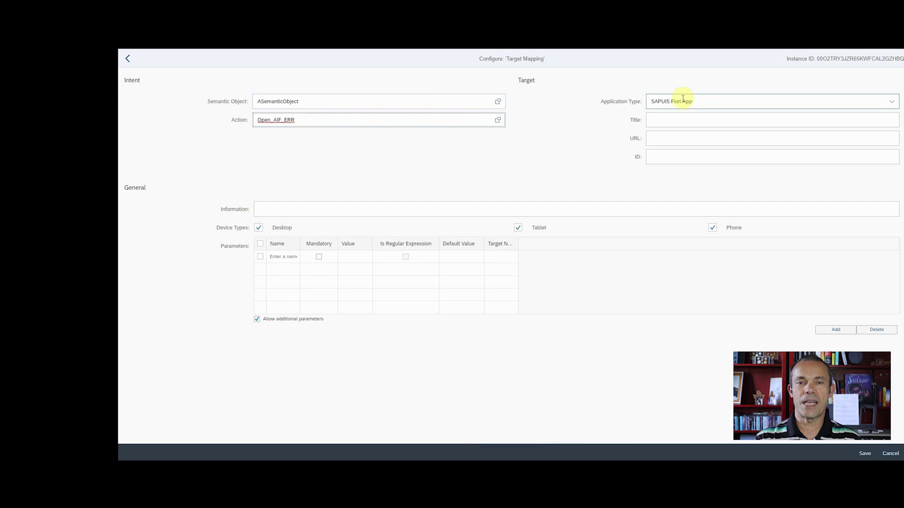
left_click(891, 102)
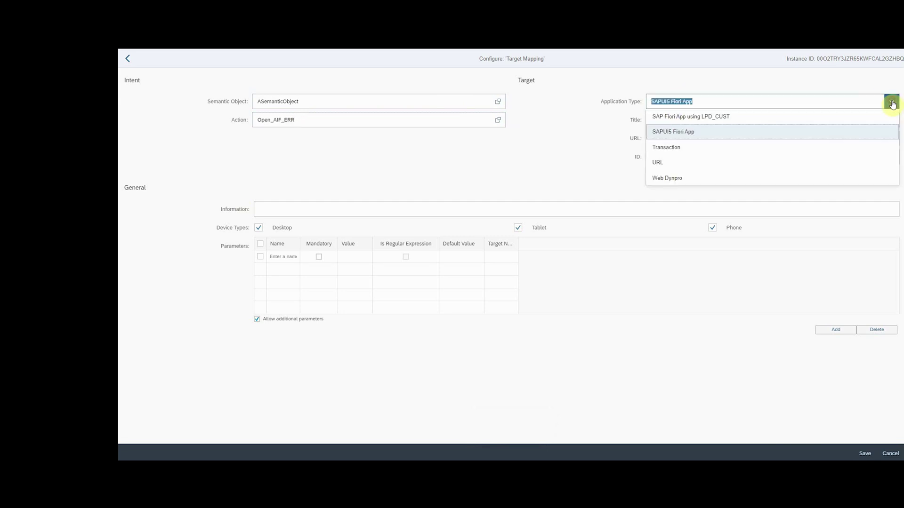
left_click(732, 147)
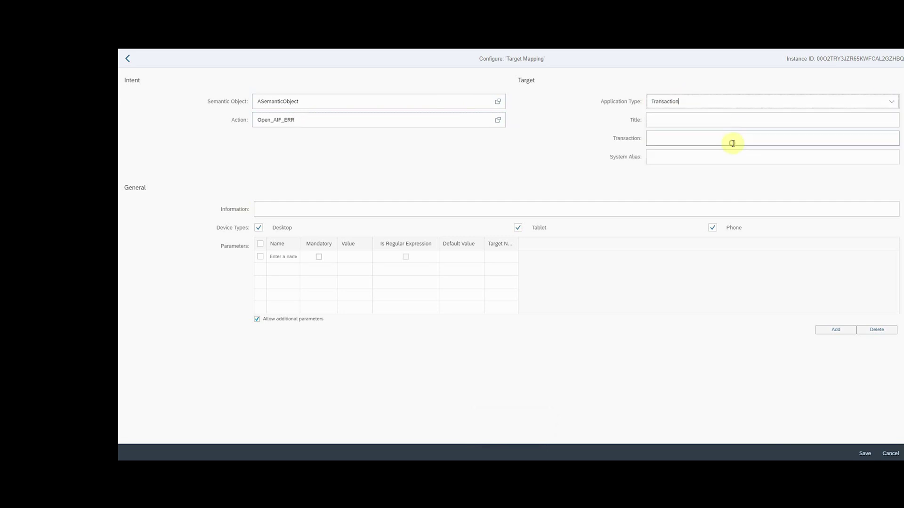
- Title the mapping 'Monitoring and Error Handling' with transaction /AIF/ERR, and save it
left_click(689, 122)
type("Monitoring")
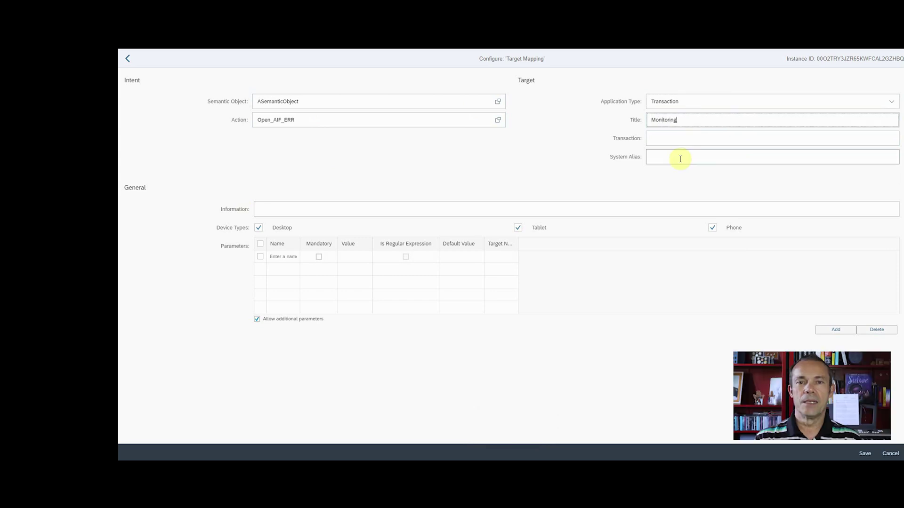
type(" and Error ")
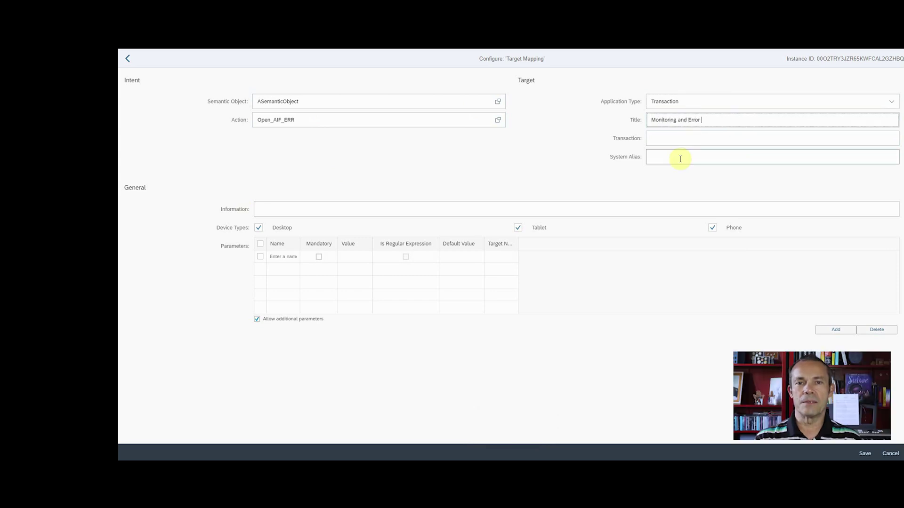
type("Handling")
key("Tab")
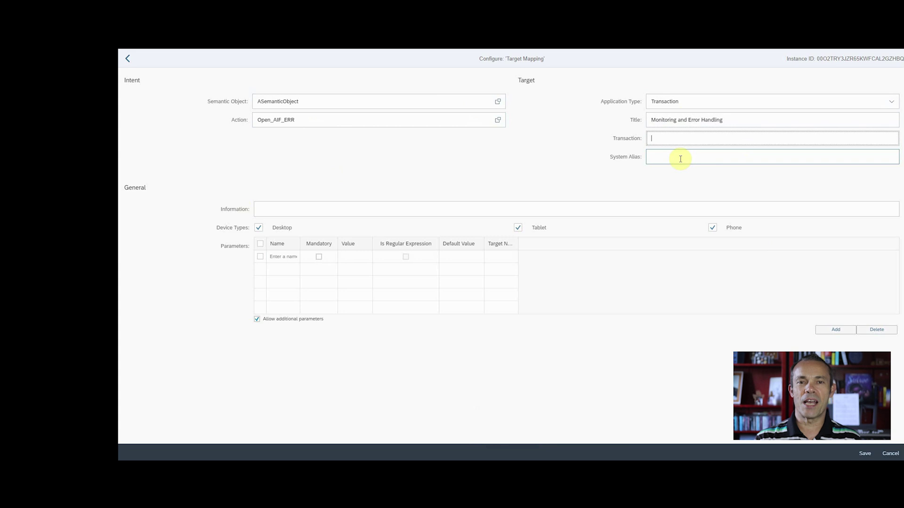
type("/AIF/")
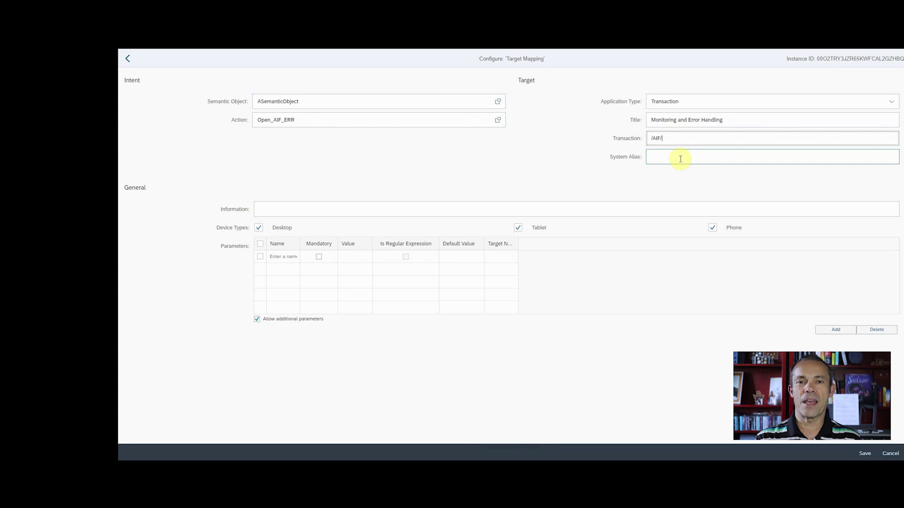
type("ERR")
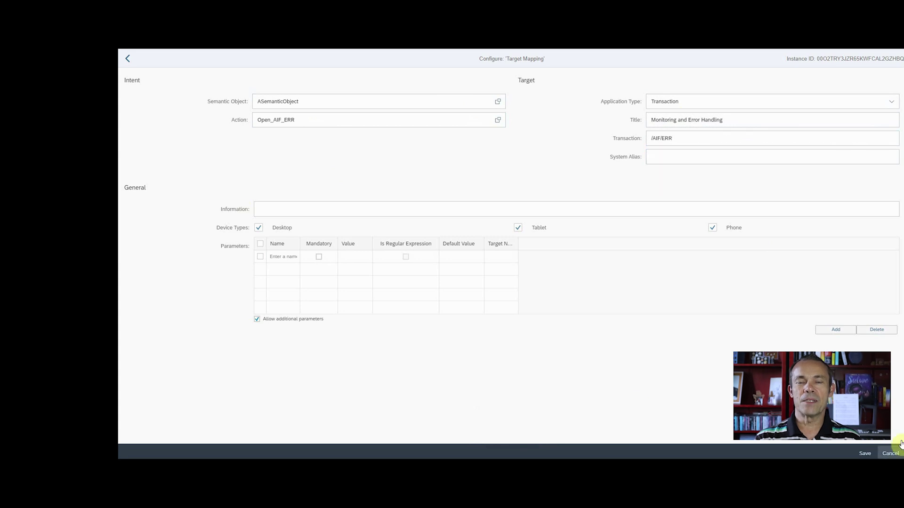
left_click(865, 454)
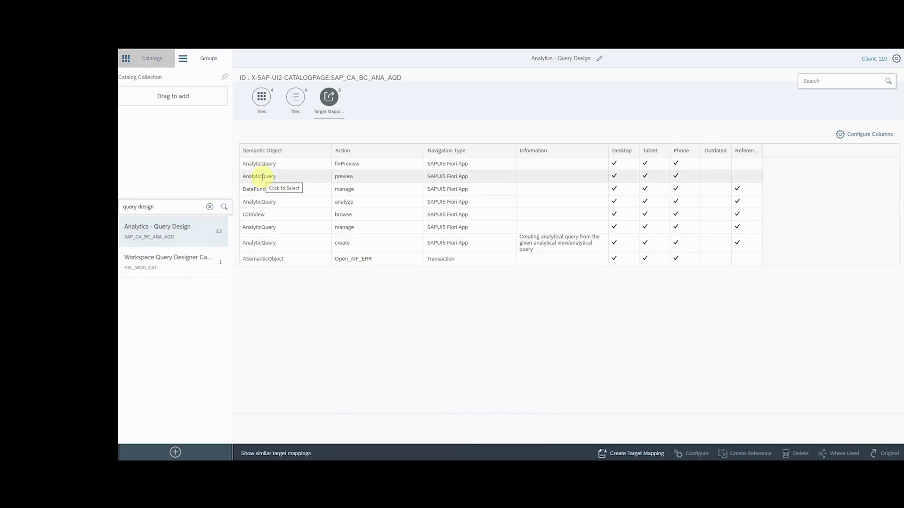
- Review the catalog's tiles including the new AIF tile, then switch to the Groups list
left_click(261, 100)
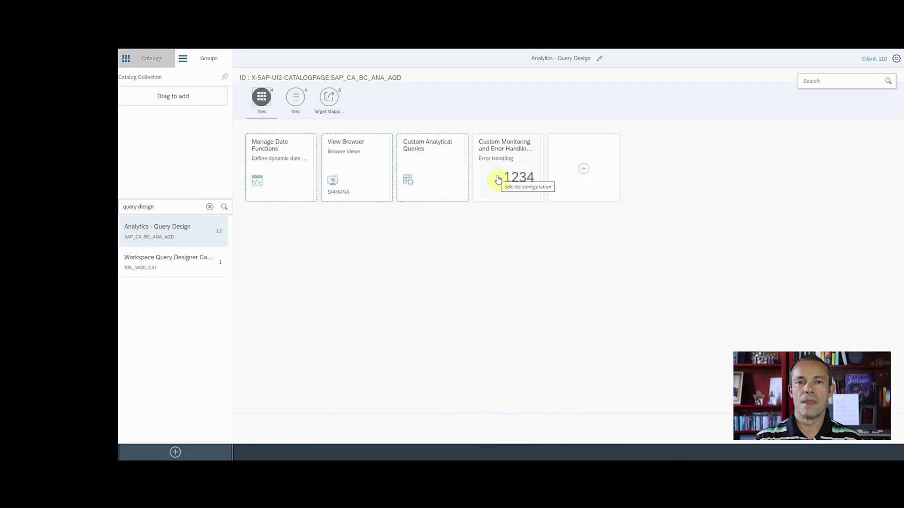
left_click(154, 60)
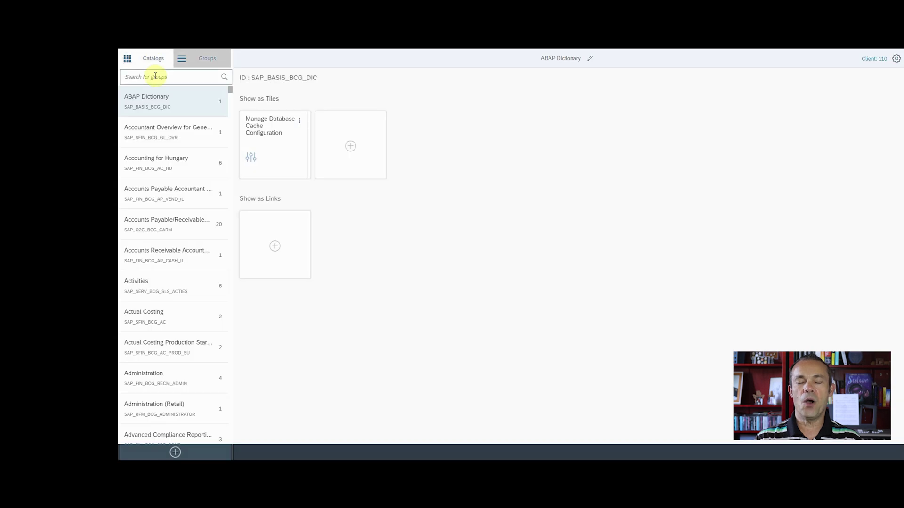
- Search the groups list and open the Query Design group
left_click(153, 78)
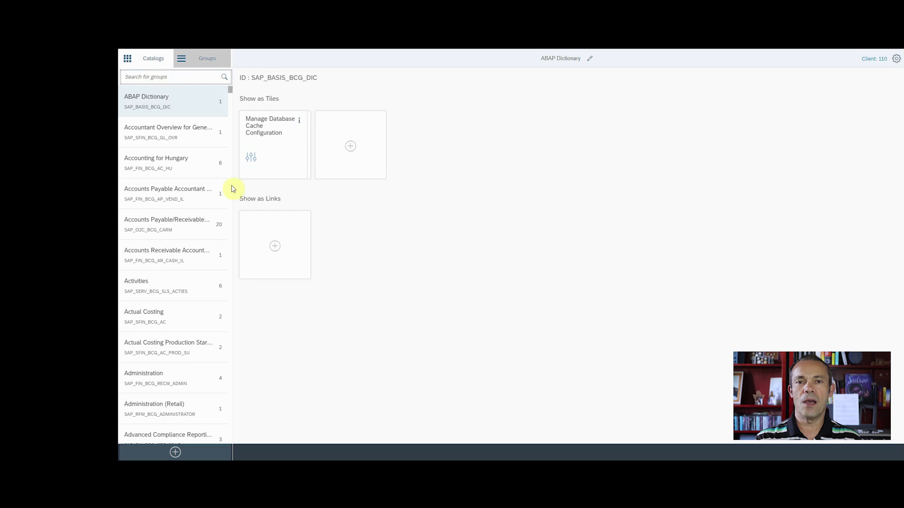
type("d")
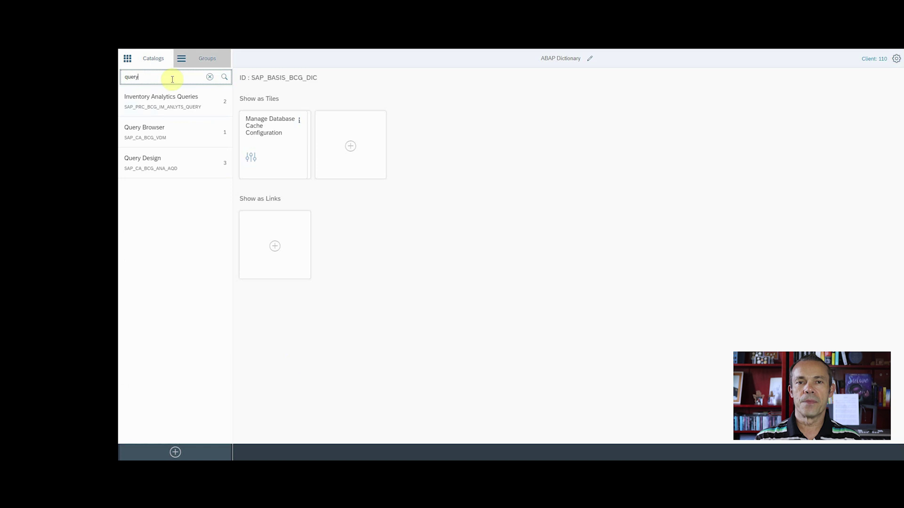
left_click(161, 159)
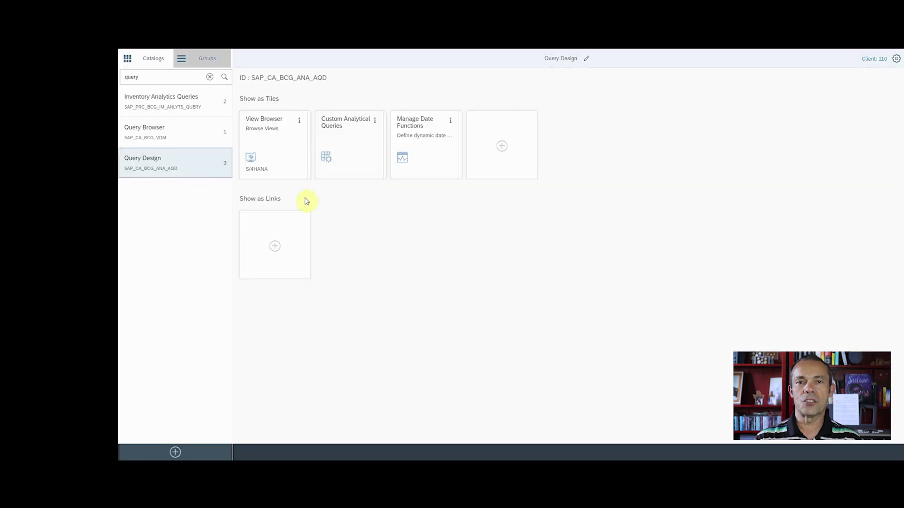
- Add the Custom Monitoring tile from the Analytics - Query Design catalog to the Query Design group
left_click(503, 148)
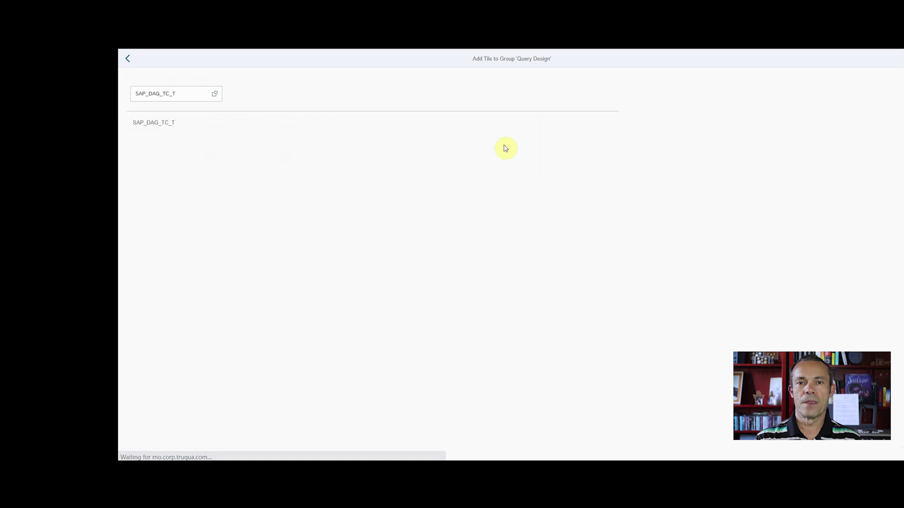
left_click(215, 95)
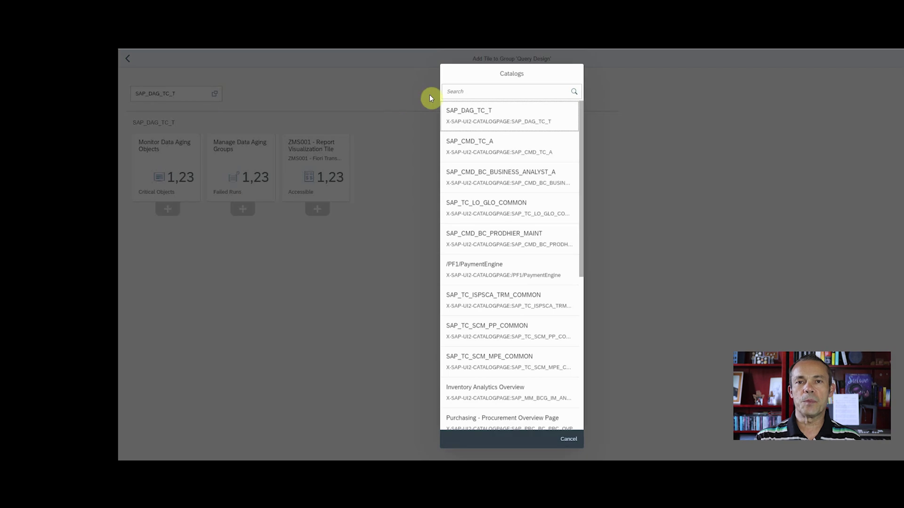
left_click(458, 91)
type("ad")
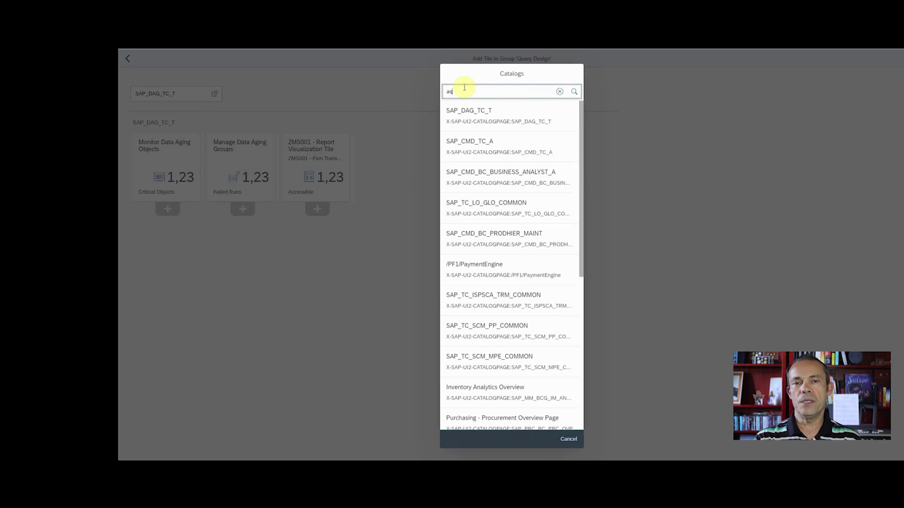
left_click(470, 114)
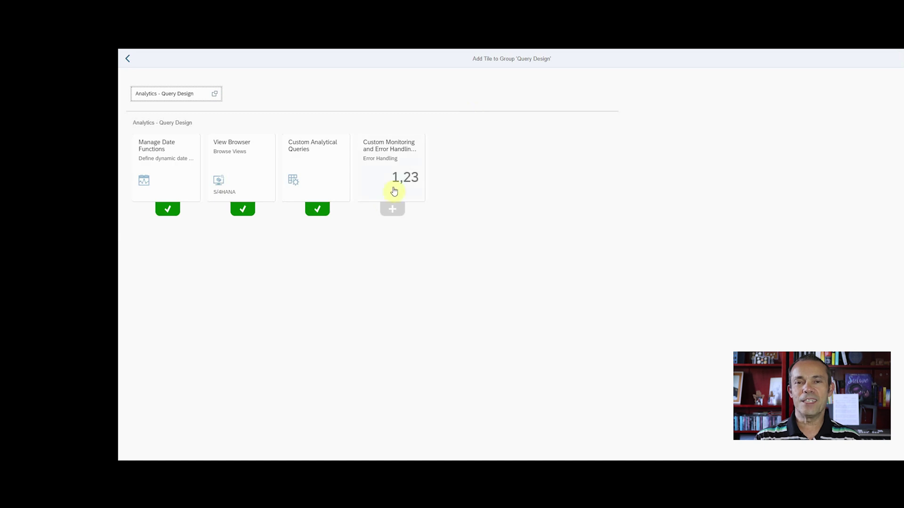
left_click(387, 212)
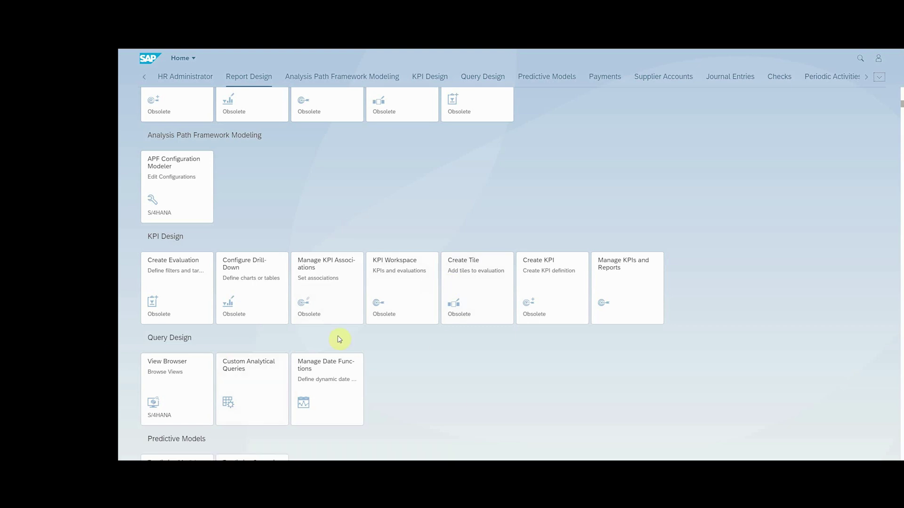
- On the launchpad, go to the Query Design group and launch the Custom Monitoring and Error Handling tile
left_click(305, 289)
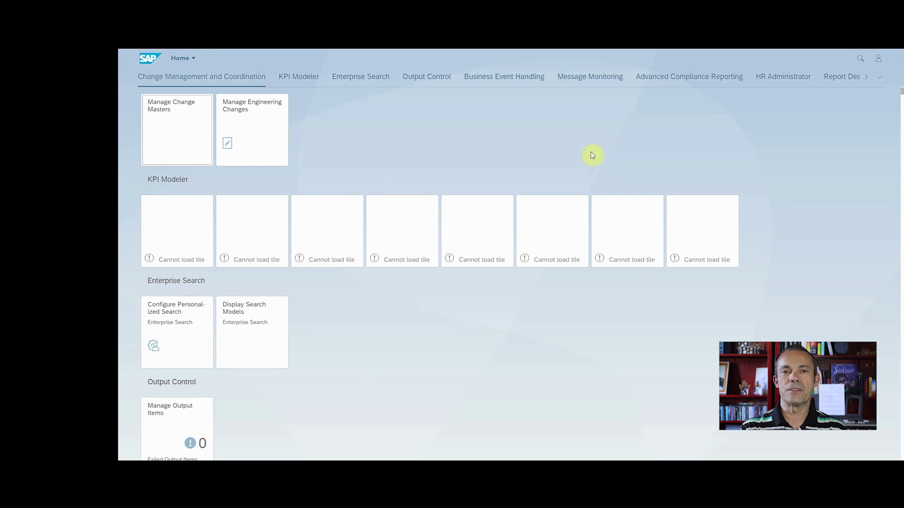
left_click(866, 78)
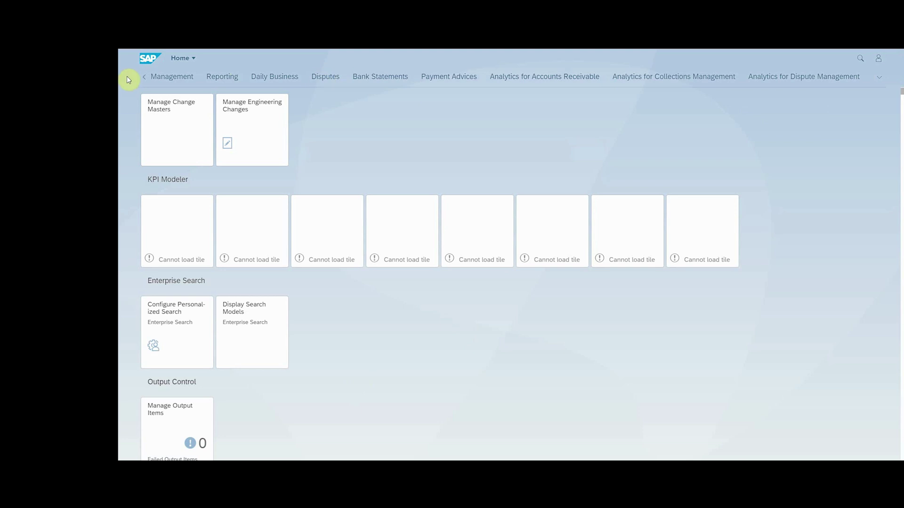
left_click(145, 80)
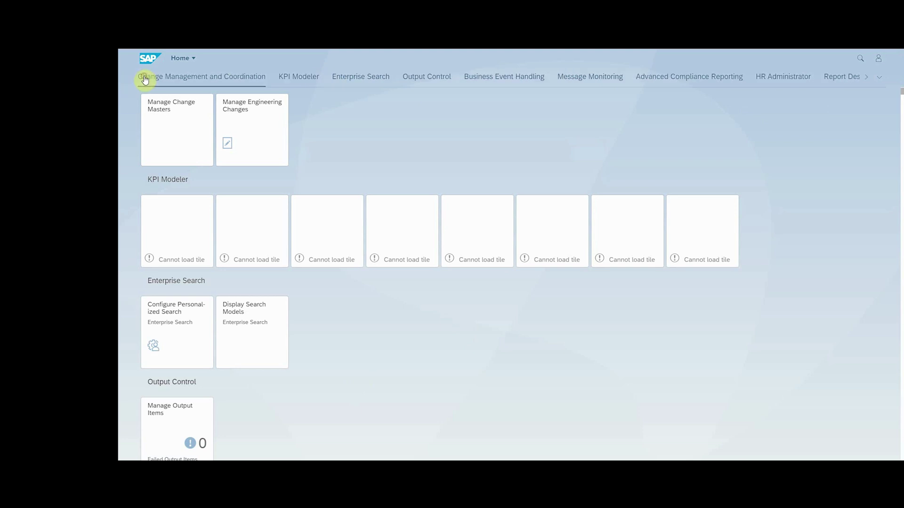
left_click(301, 81)
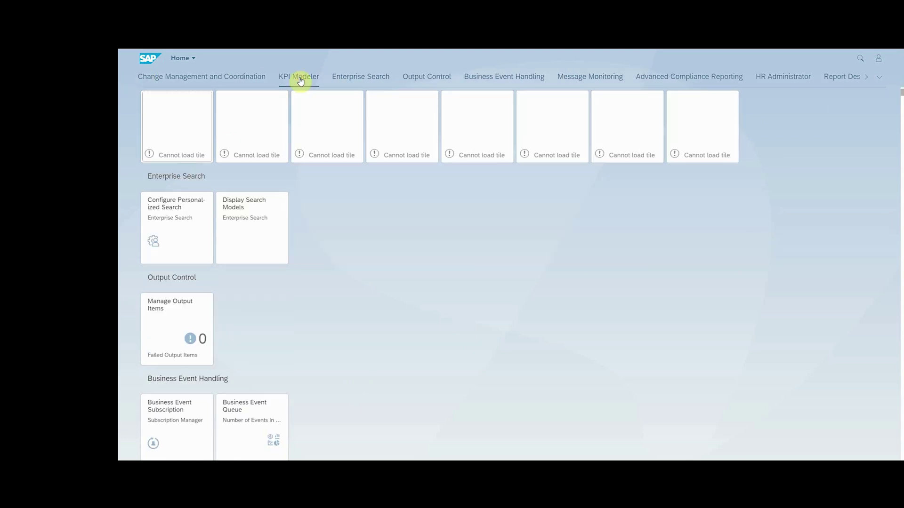
scroll(392, 252, "down", 3)
scroll(393, 257, "down", 4)
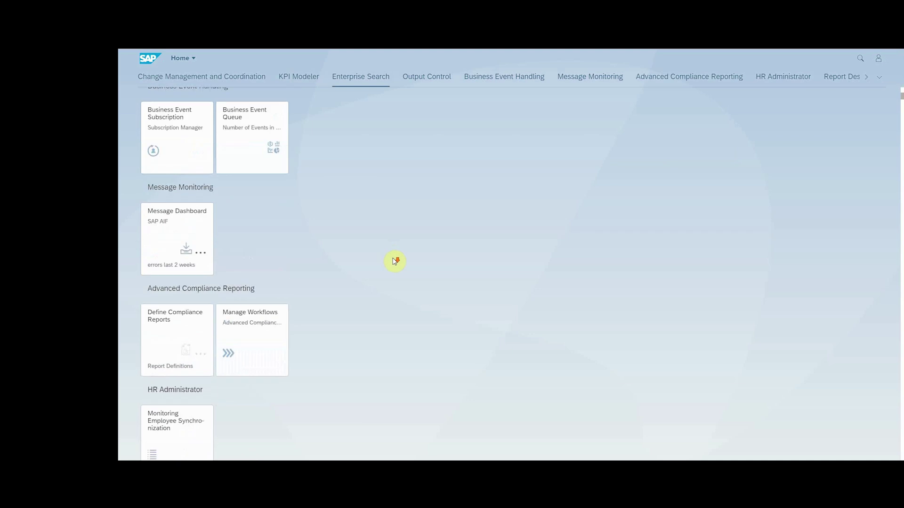
scroll(395, 261, "down", 5)
scroll(395, 261, "down", 5)
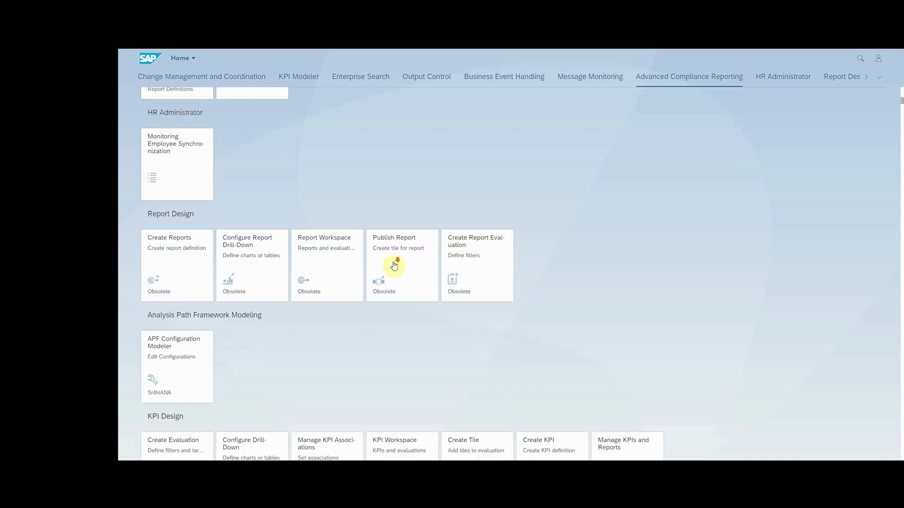
scroll(393, 275, "down", 2)
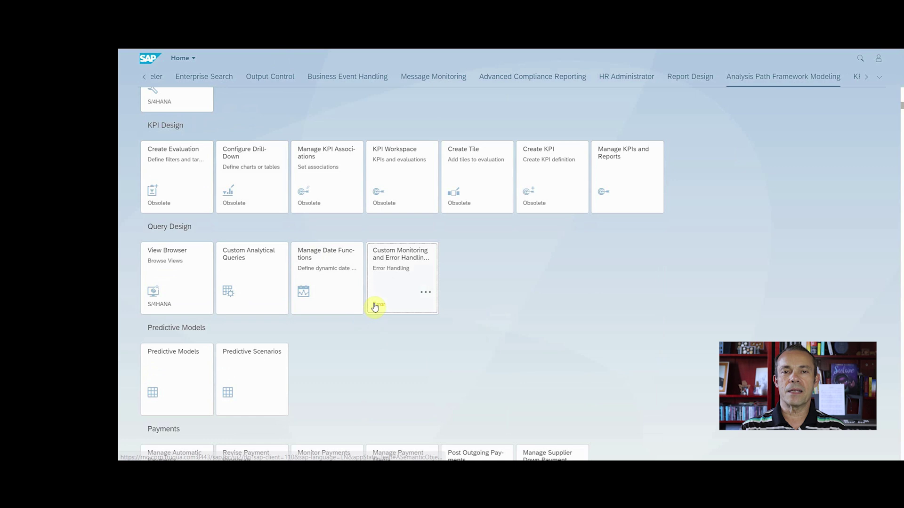
left_click(373, 306)
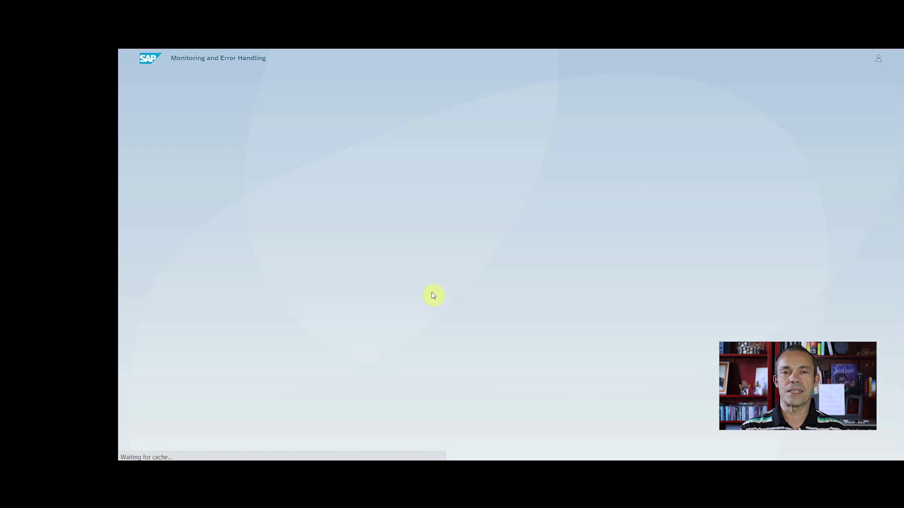